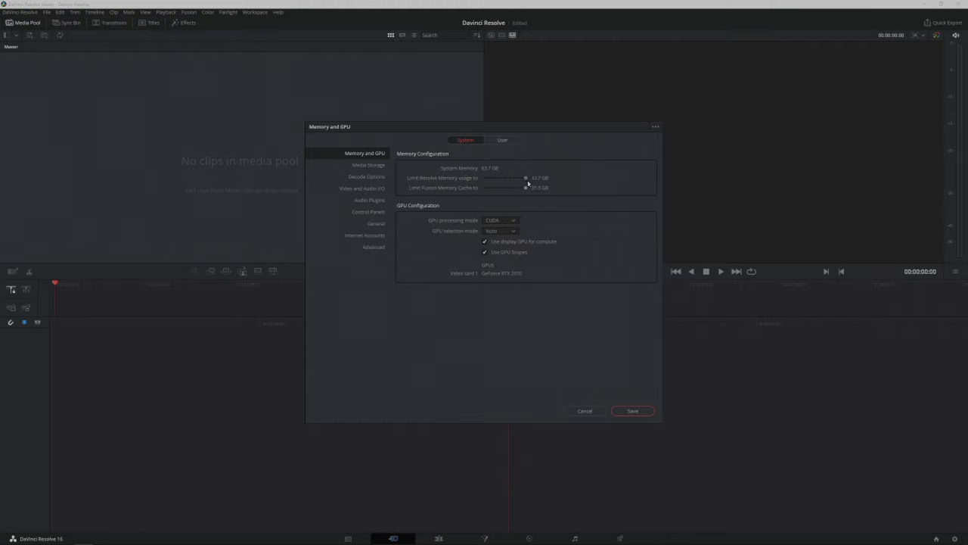
# - View the User preferences, then return to the empty project's Edit page
pyautogui.click(503, 140)
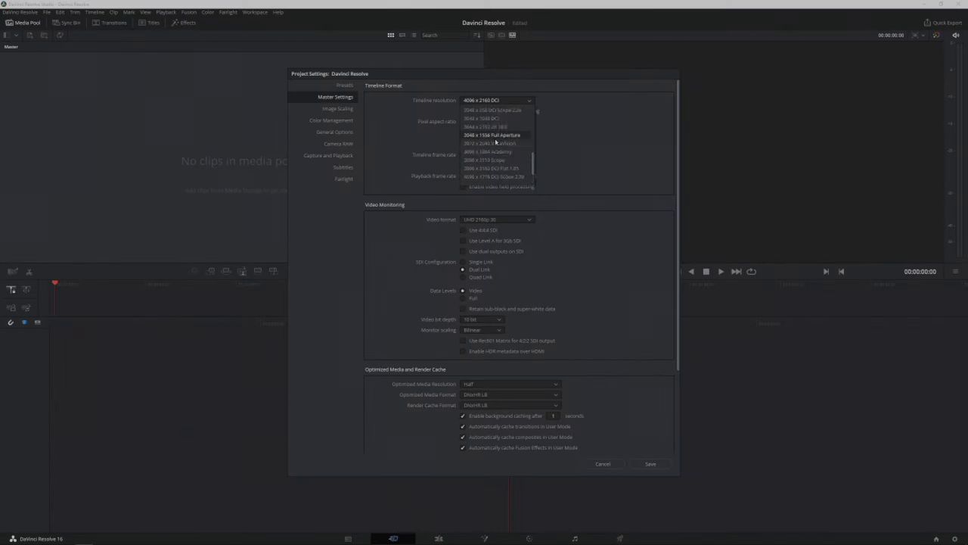
# - Set the timeline to 3840 x 2160 Ultra HD and use DaVinci YRGB Color Managed with Bypass input colour space
pyautogui.scroll(3, 495, 142)
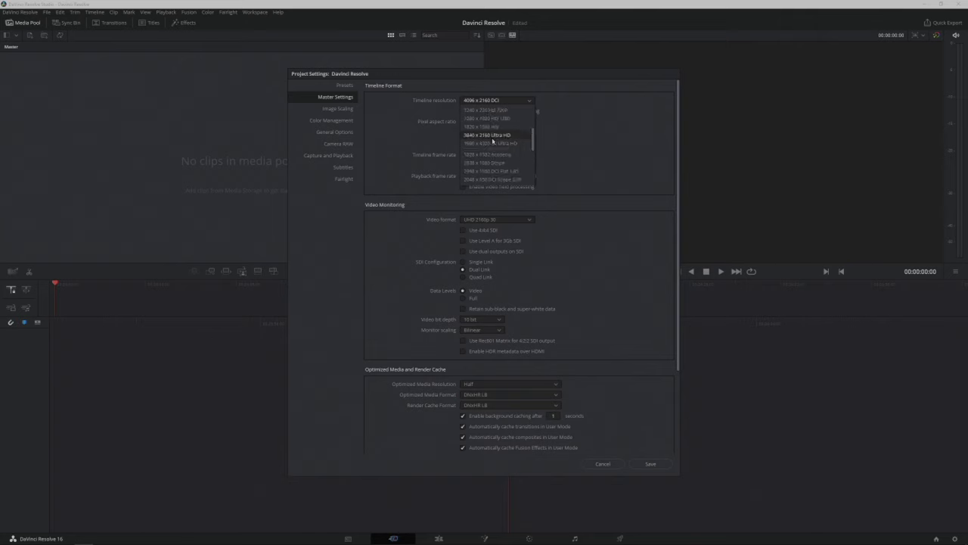
pyautogui.click(491, 136)
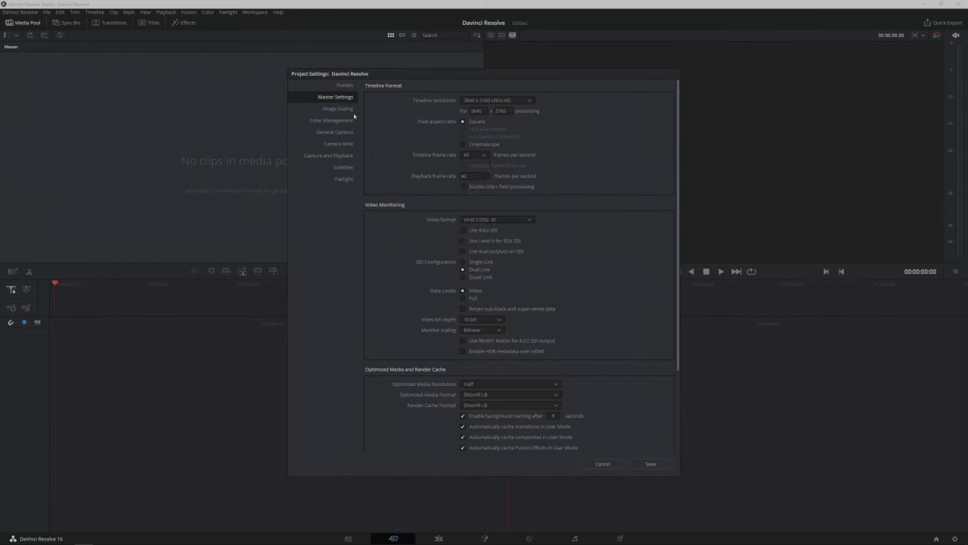
pyautogui.click(332, 121)
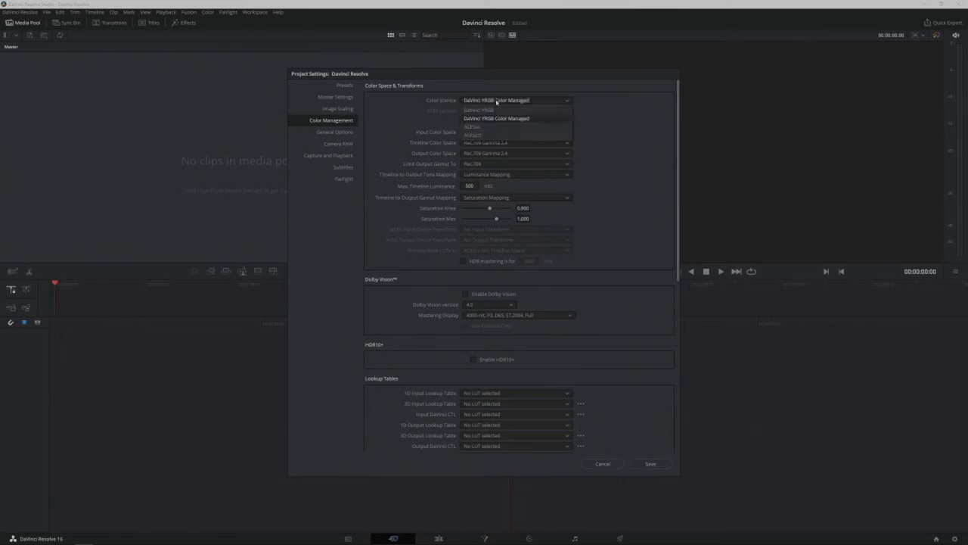
pyautogui.click(480, 118)
pyautogui.click(479, 133)
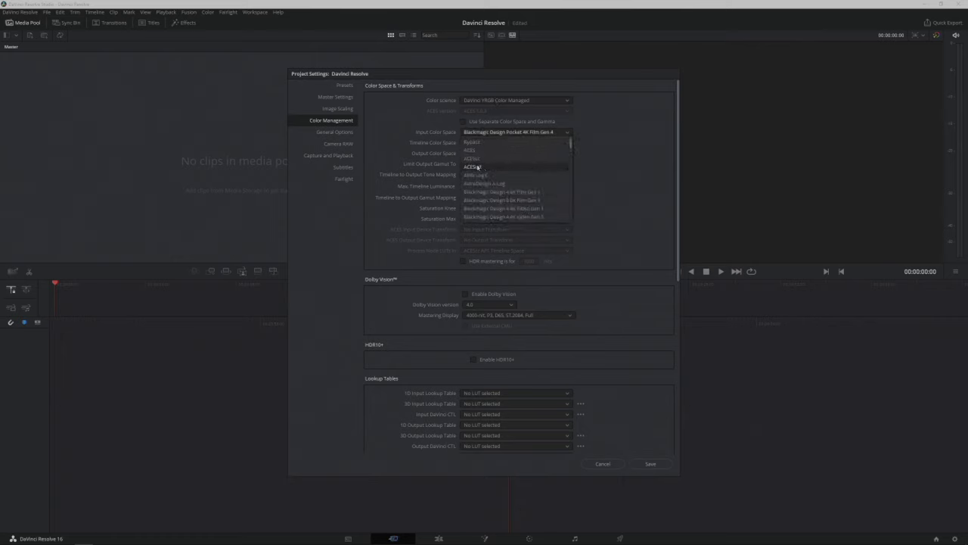
pyautogui.click(481, 143)
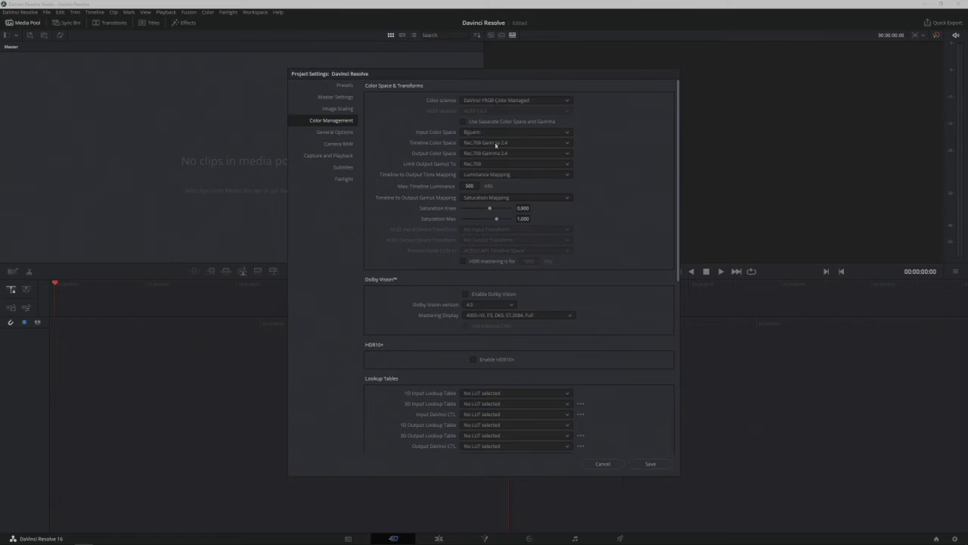
pyautogui.click(495, 144)
pyautogui.click(493, 156)
pyautogui.click(489, 164)
pyautogui.click(488, 167)
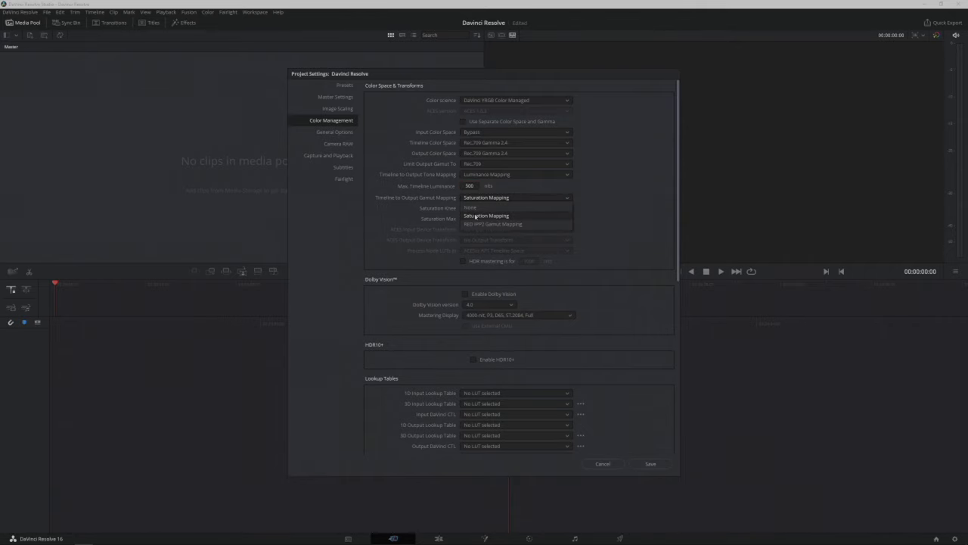
# - Save the settings as a preset, import the DAY1 folder and build a timeline from its clips
pyautogui.click(342, 85)
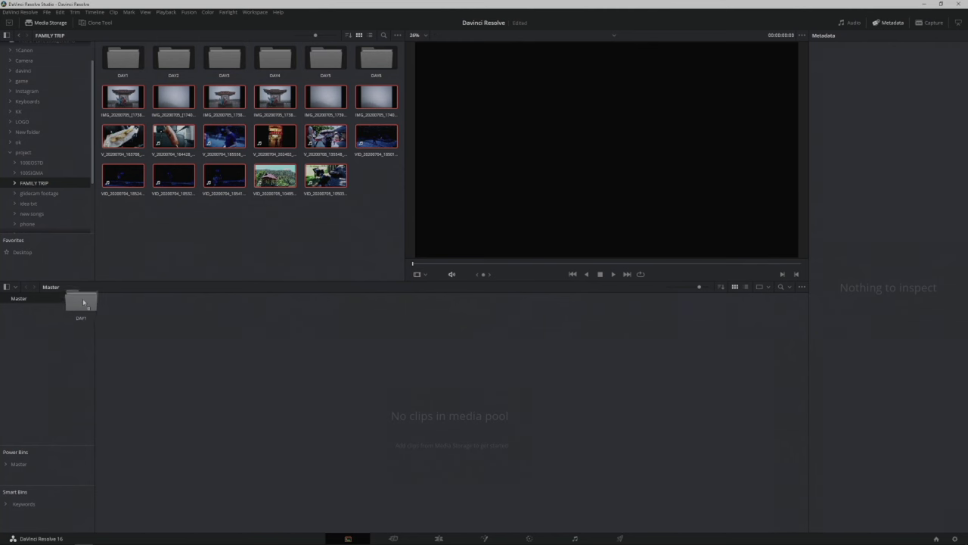
pyautogui.moveTo(83, 302); pyautogui.dragTo(197, 327)
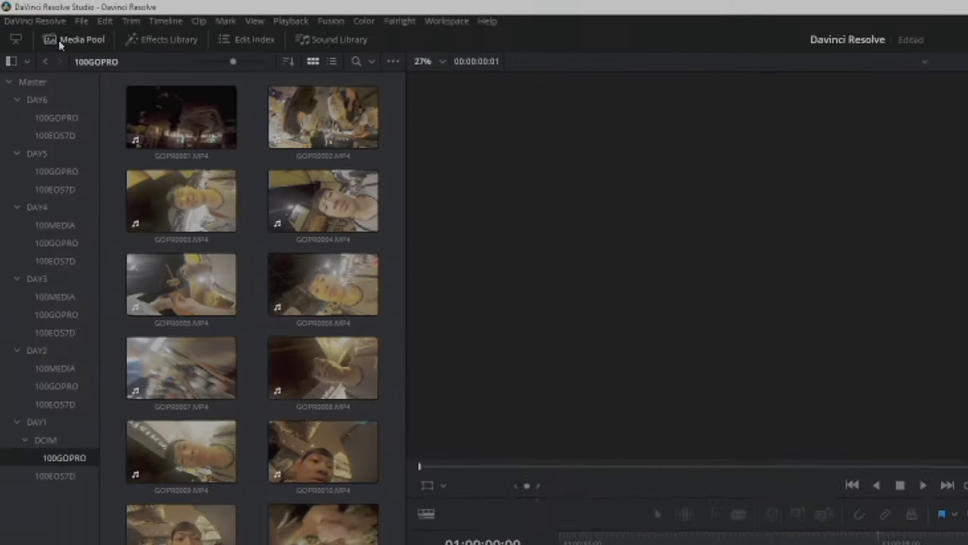
pyautogui.moveTo(185, 257); pyautogui.dragTo(335, 389)
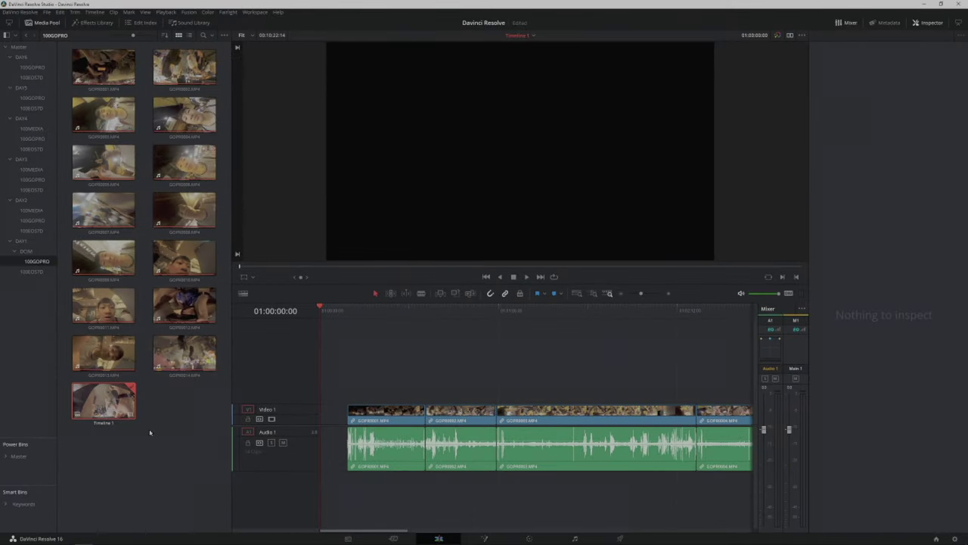
# - Start a new timeline from the media pool and show its custom settings
pyautogui.rightClick(182, 420)
pyautogui.moveTo(194, 425)
pyautogui.click(361, 425)
pyautogui.click(422, 320)
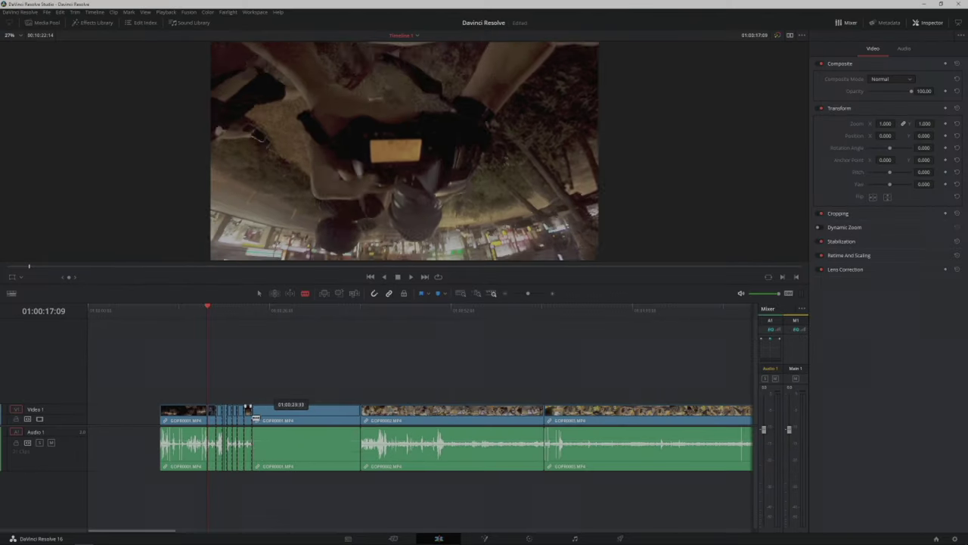
# - Ripple-delete the clip from Timeline 1, then select the video clip and bring up its context menu
pyautogui.rightClick(215, 417)
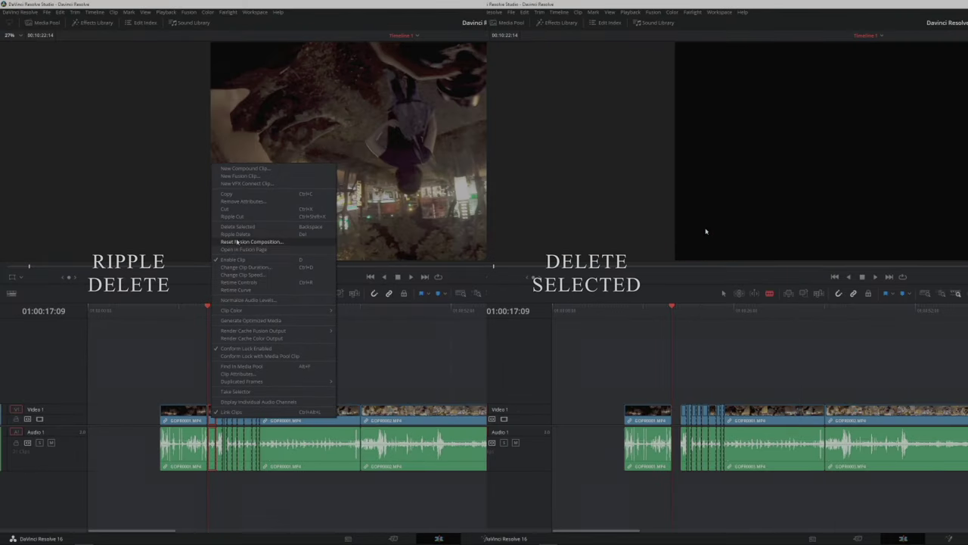
pyautogui.click(243, 234)
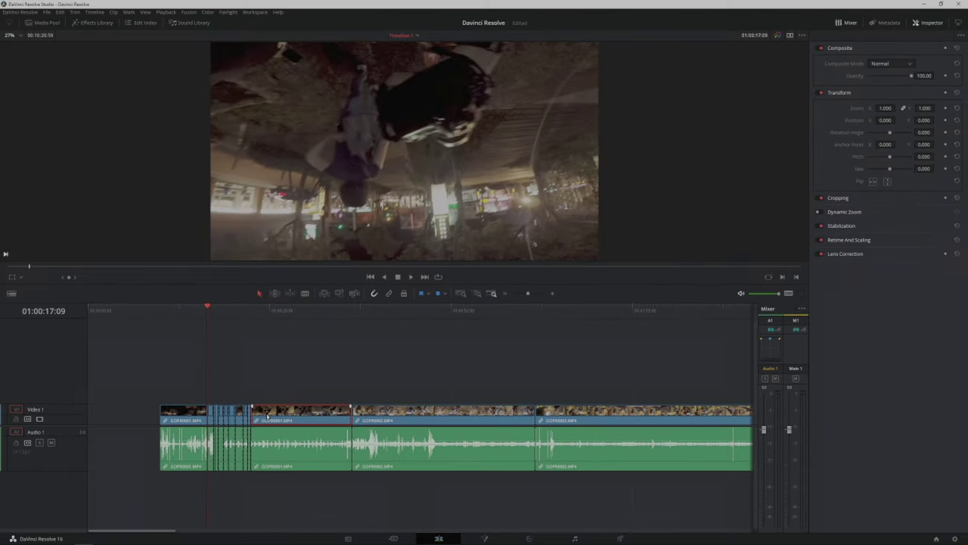
pyautogui.click(274, 458)
pyautogui.click(288, 415)
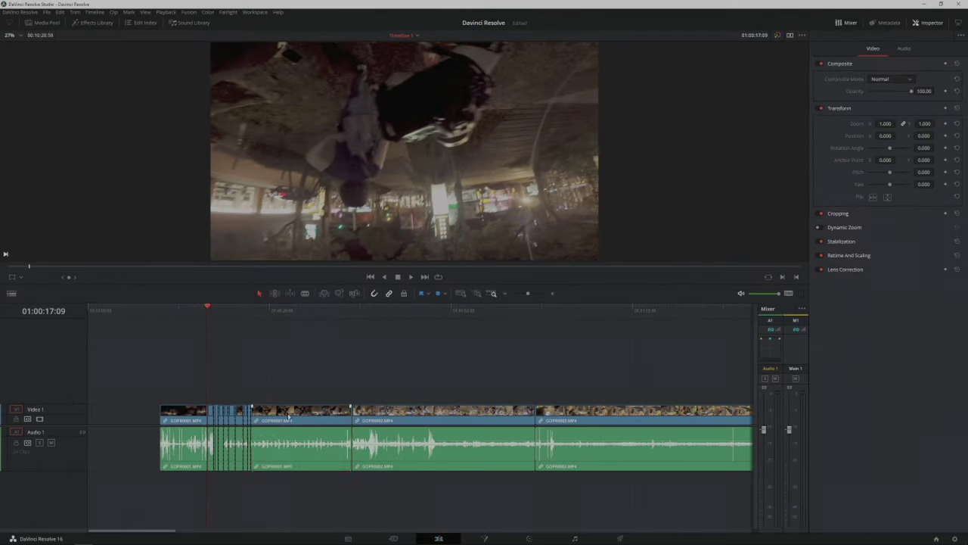
pyautogui.rightClick(288, 414)
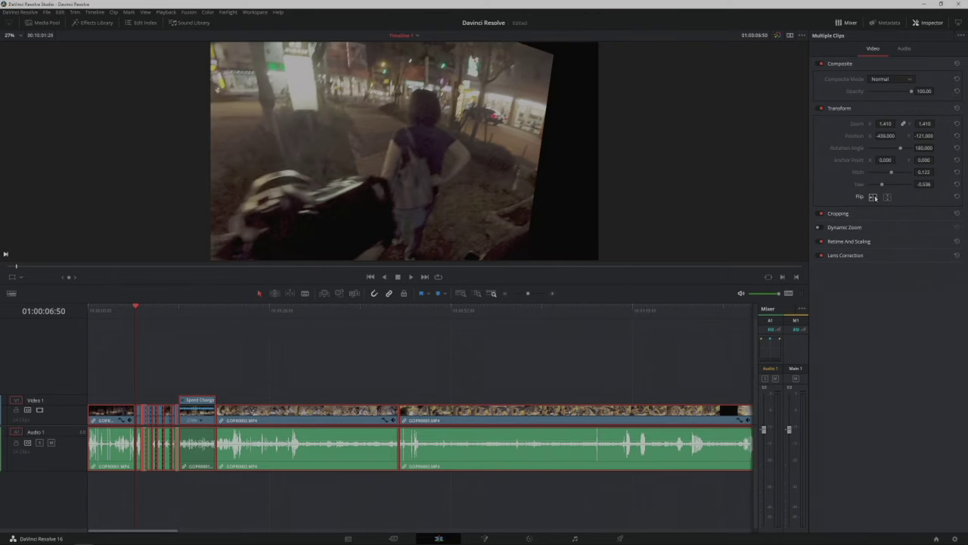
# - Lower the clip volume to 4.00 with pan 93.04 and open the clip in Fusion
pyautogui.moveTo(890, 111); pyautogui.dragTo(911, 117)
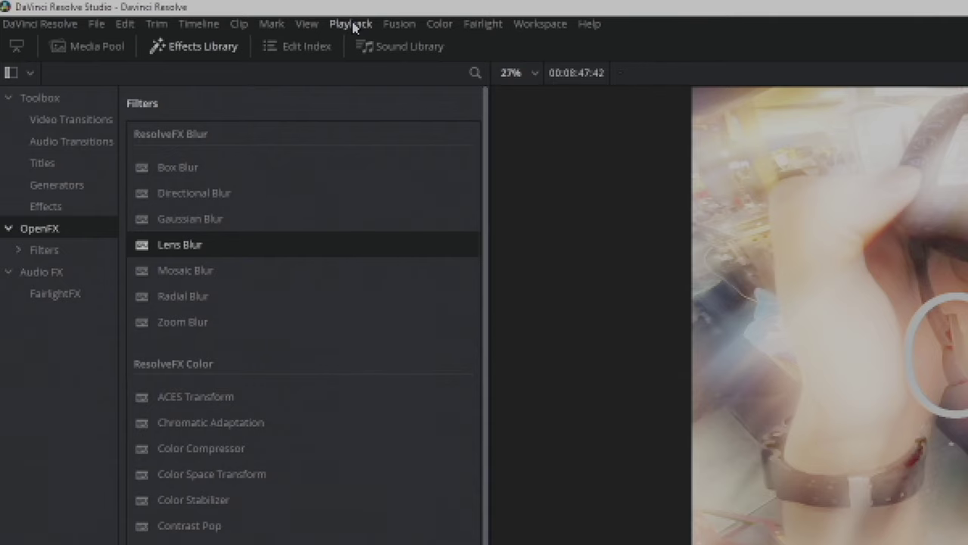
pyautogui.click(351, 24)
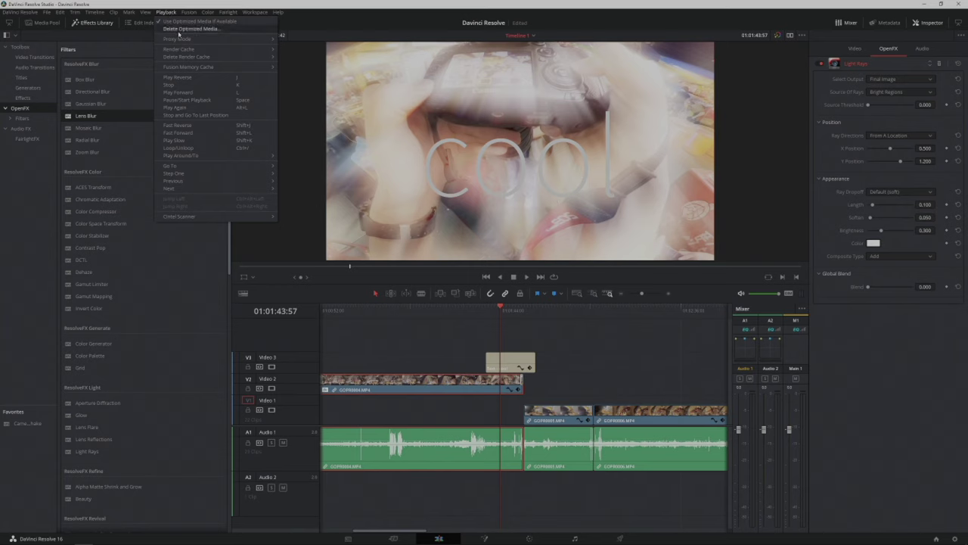
pyautogui.moveTo(232, 40)
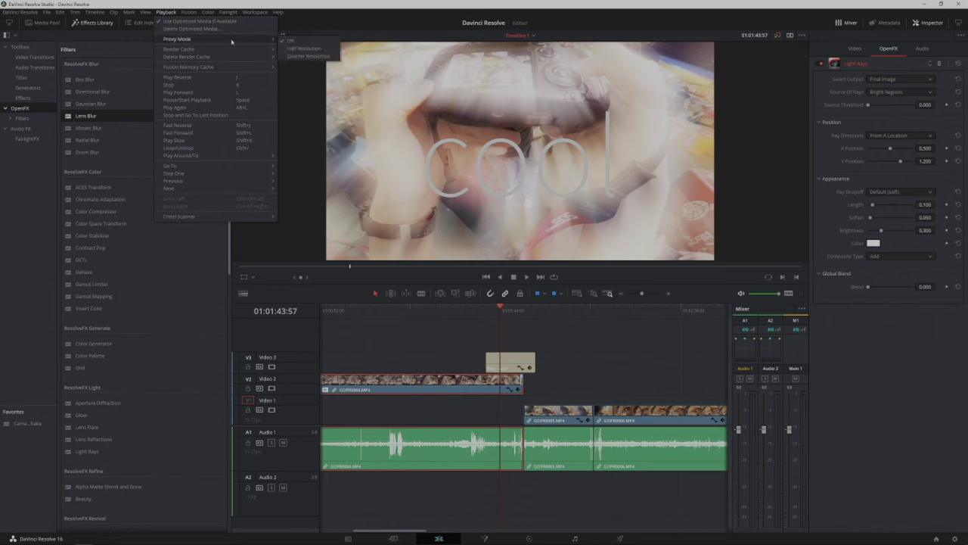
pyautogui.click(310, 57)
pyautogui.click(485, 538)
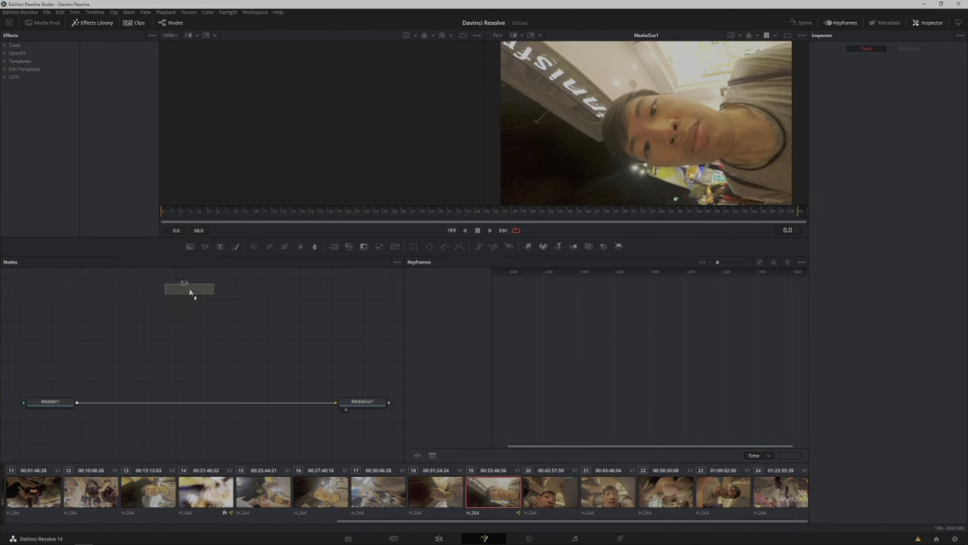
# - Merge FastNoise1 over the clip and insert a PlanarTracker after Merge1
pyautogui.moveTo(192, 407); pyautogui.dragTo(190, 403)
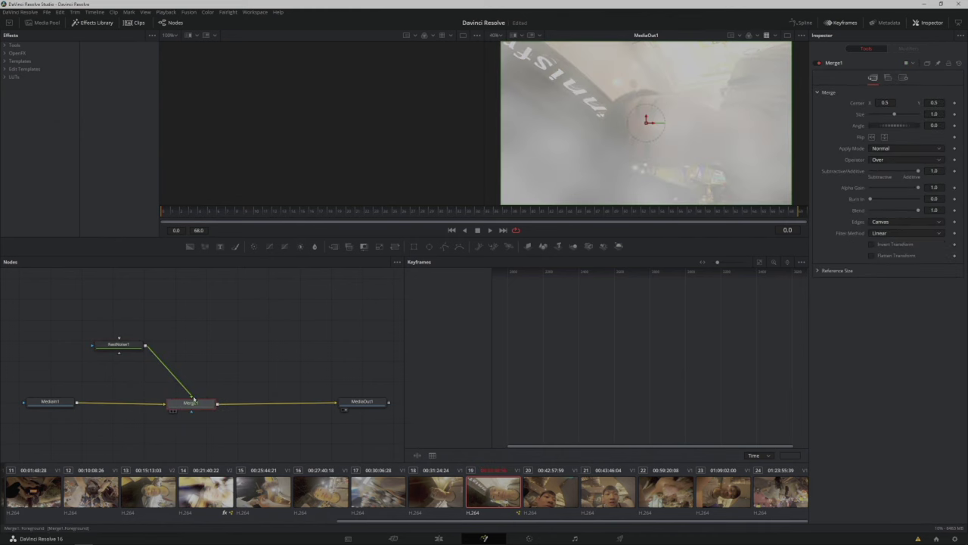
pyautogui.hotkey('shift', 'space')
pyautogui.write('planar')
pyautogui.press('Return')
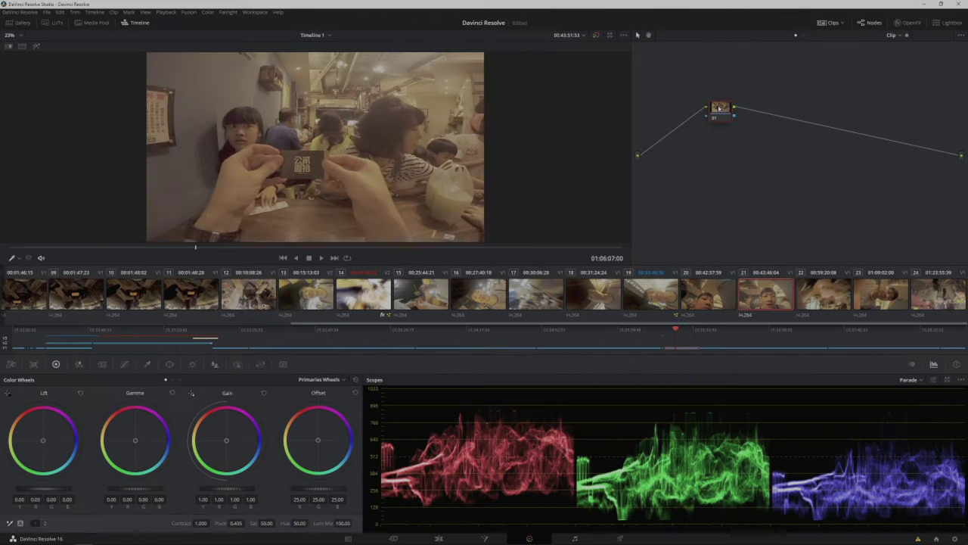
pyautogui.rightClick(722, 114)
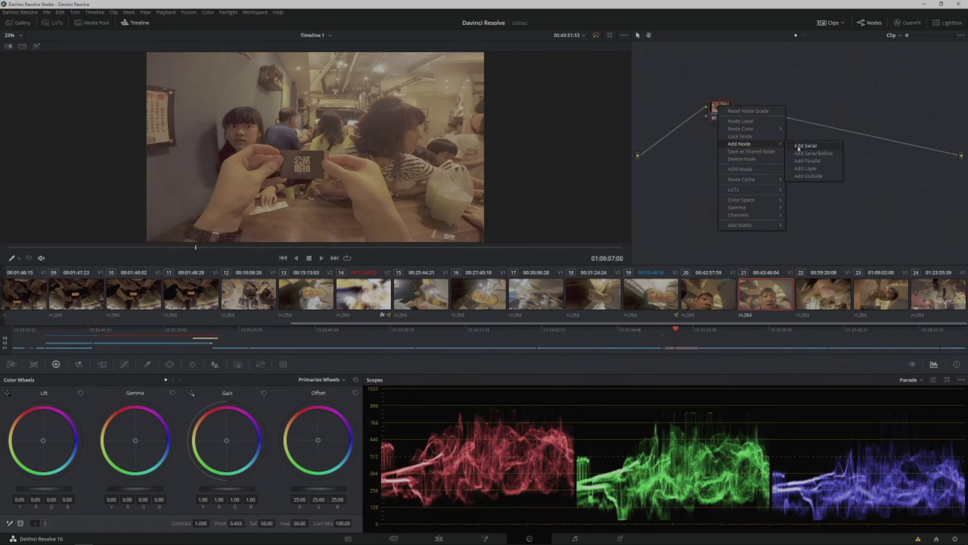
# - Add a serial correction node and adjust its blur and HSL qualifier settings
pyautogui.click(798, 146)
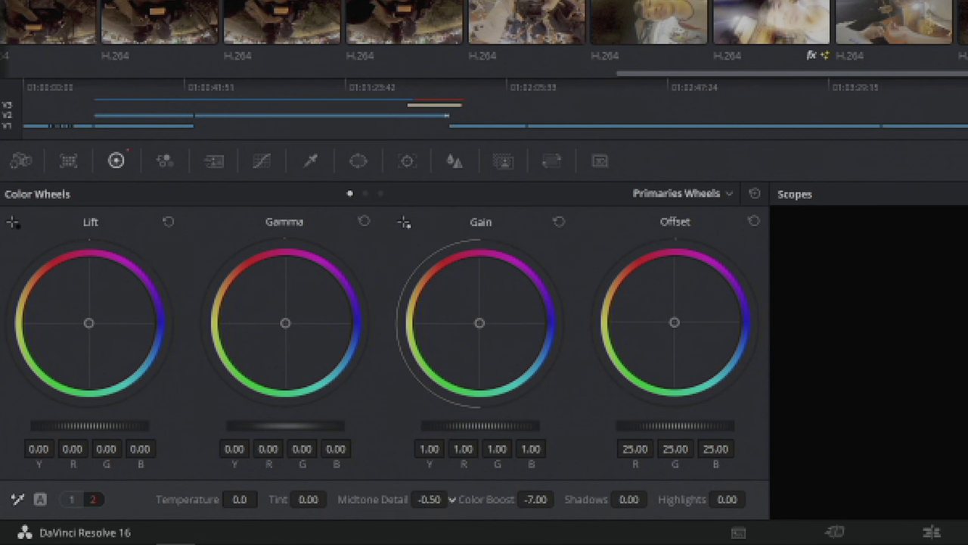
pyautogui.click(454, 165)
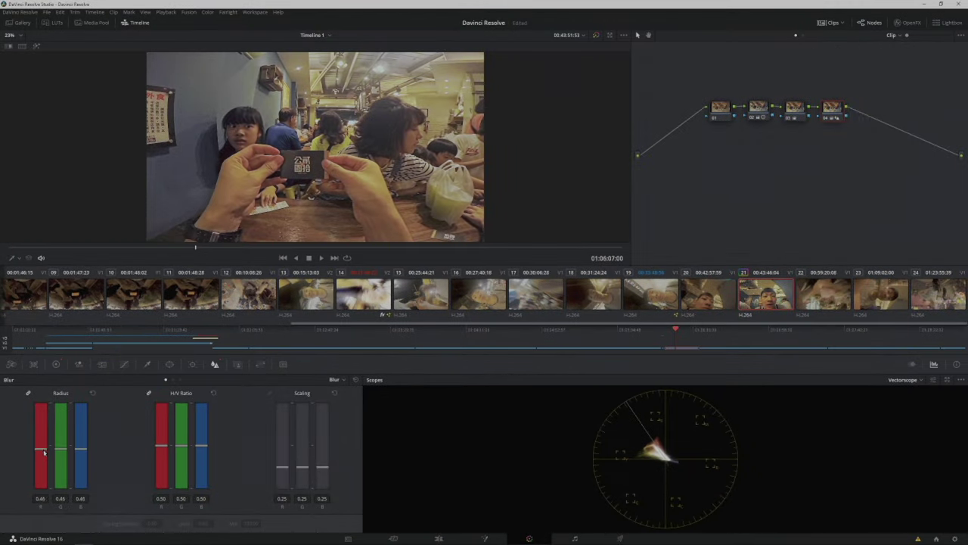
pyautogui.click(147, 364)
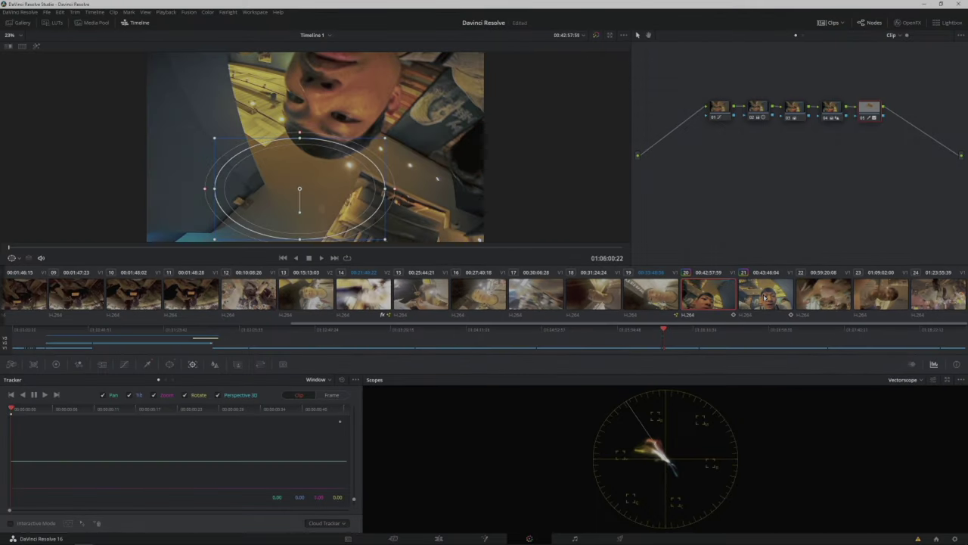
# - Apply the LUT to clip 16 and mute the Audio 1 track in Fairlight
pyautogui.rightClick(908, 293)
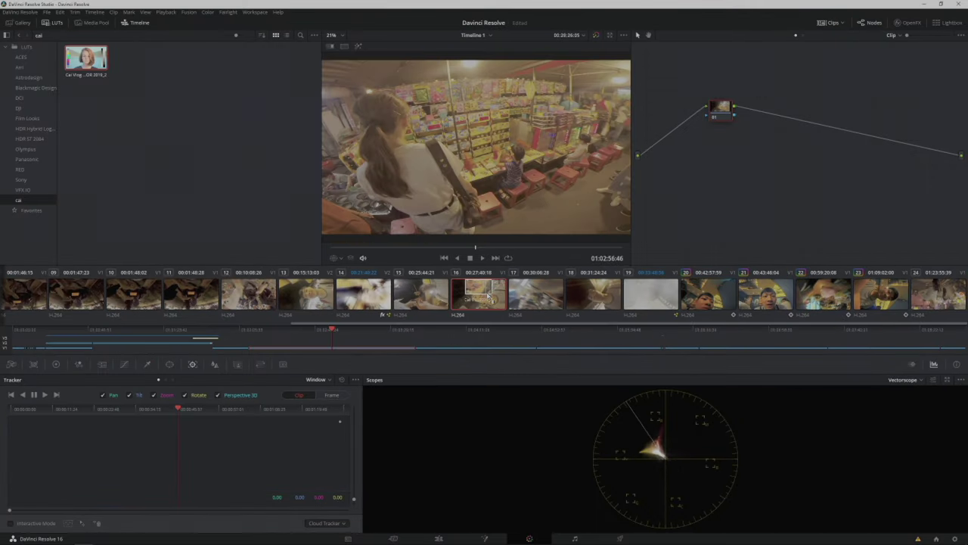
pyautogui.moveTo(488, 297); pyautogui.dragTo(487, 296)
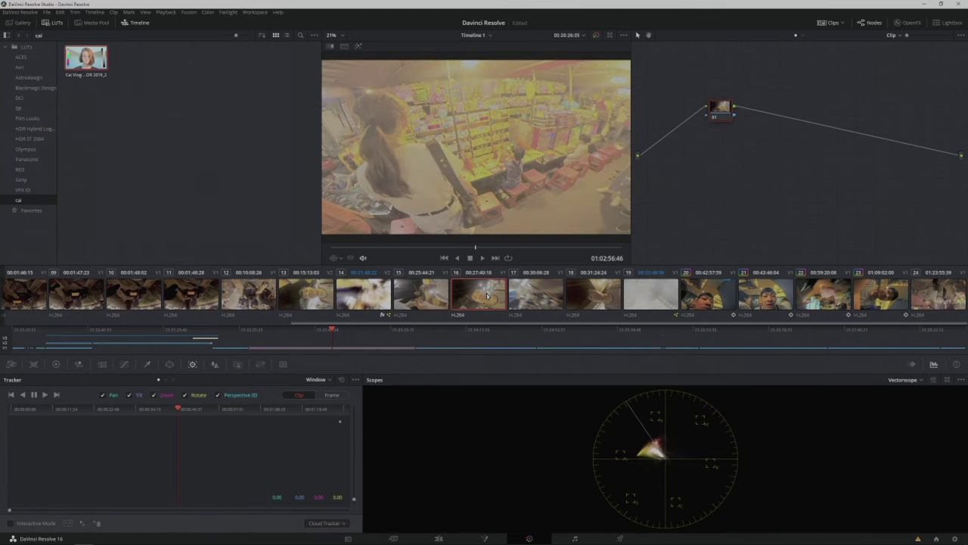
pyautogui.hotkey('shift', '7')
pyautogui.click(752, 319)
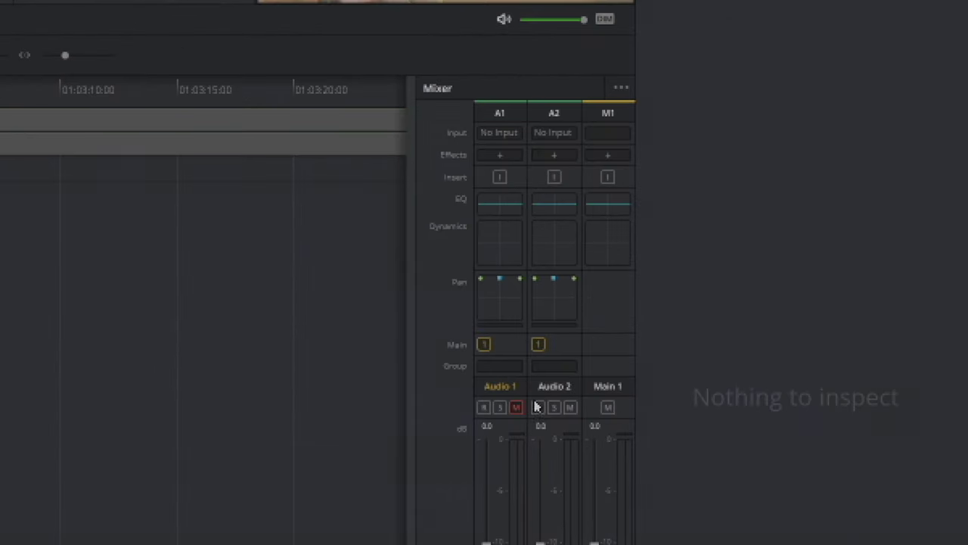
# - Give Audio 1 EQ, Noise Reduction and Dialogue Processor effects, then switch to the Deliver page
pyautogui.doubleClick(745, 224)
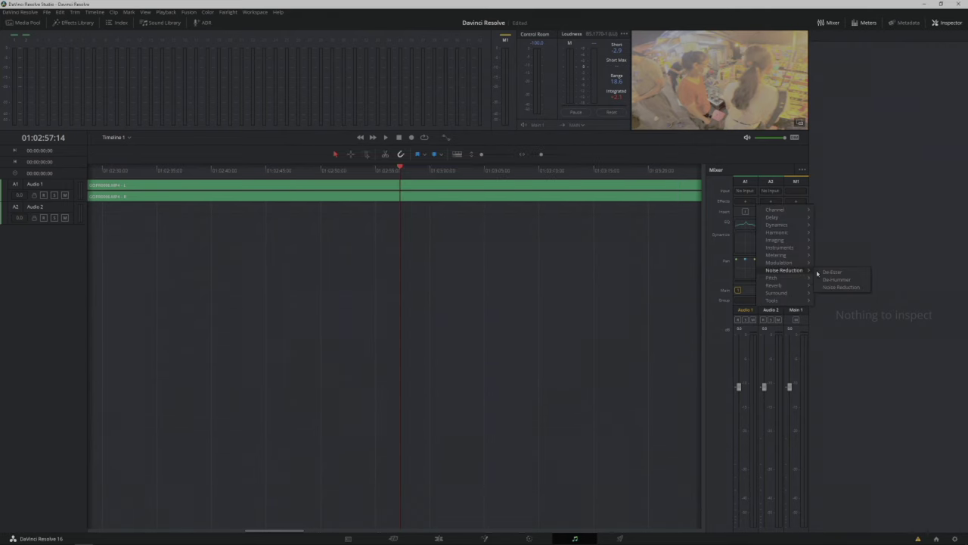
pyautogui.click(845, 288)
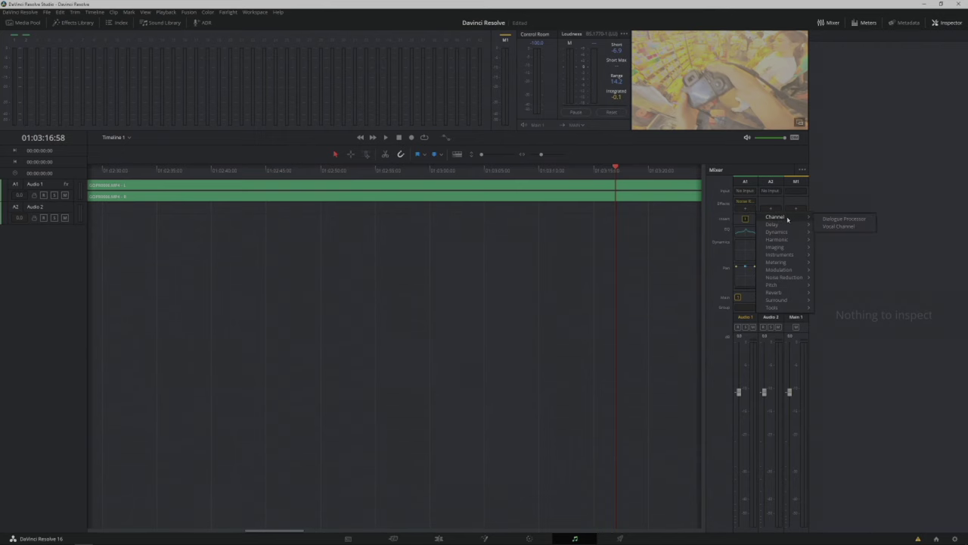
pyautogui.click(833, 220)
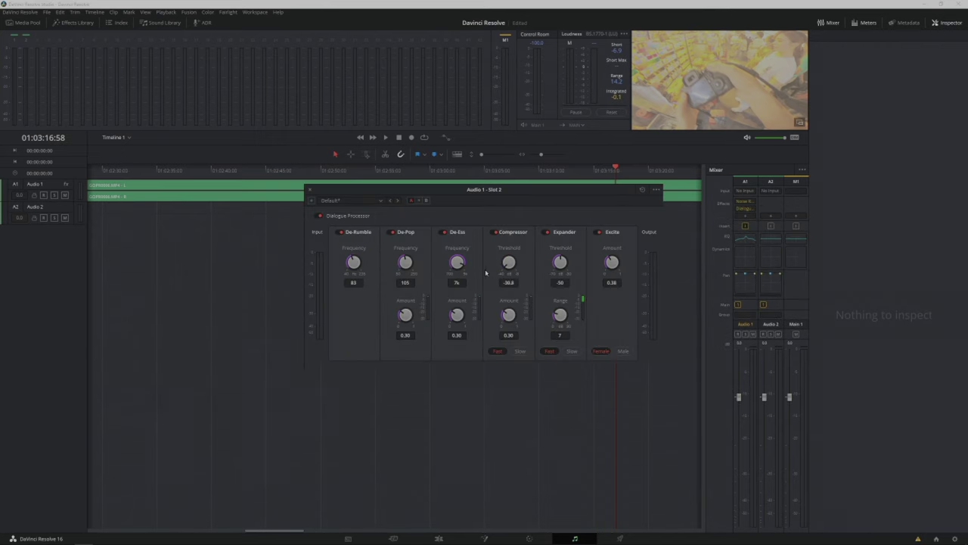
pyautogui.click(608, 540)
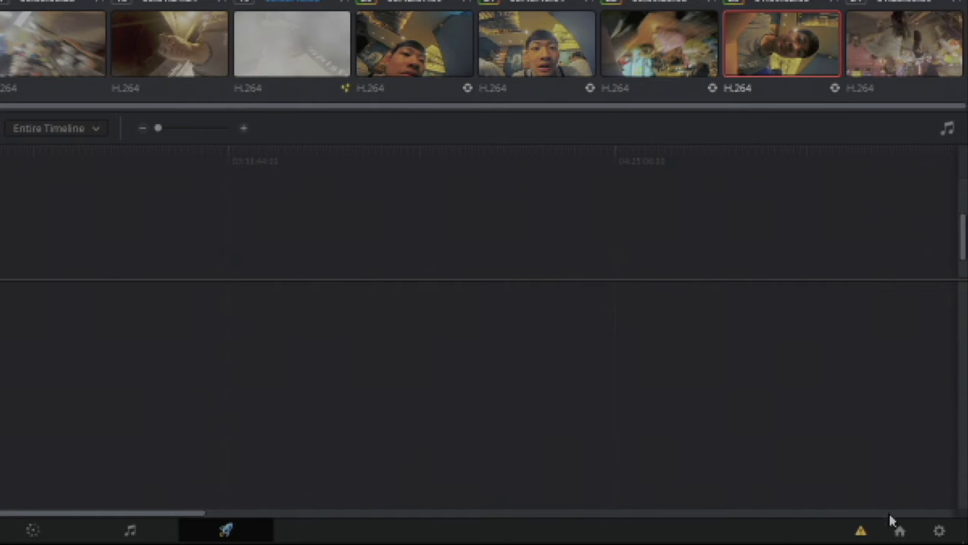
# - Export a project archive from the Project Manager and queue the 4K QuickTime H.265 render jobs
pyautogui.click(937, 538)
pyautogui.rightClick(500, 198)
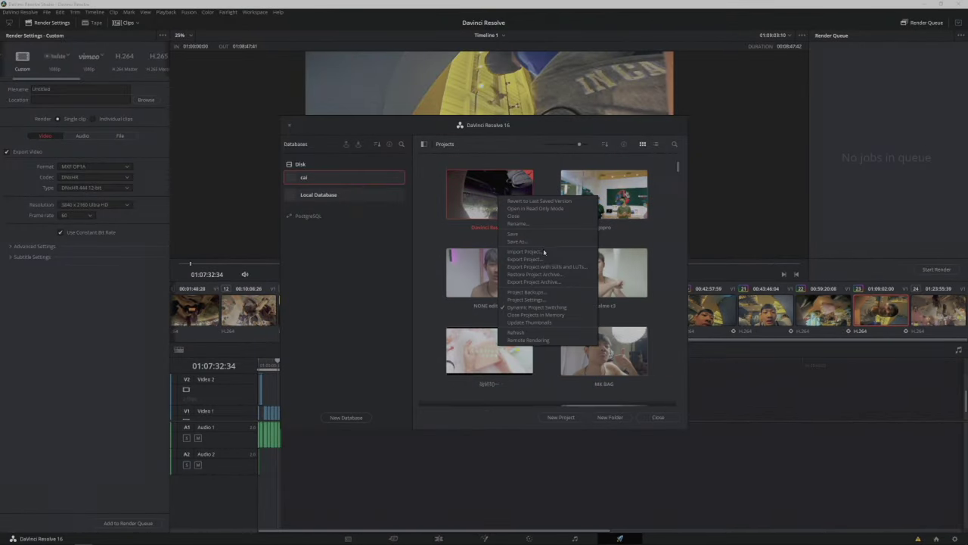
pyautogui.click(542, 282)
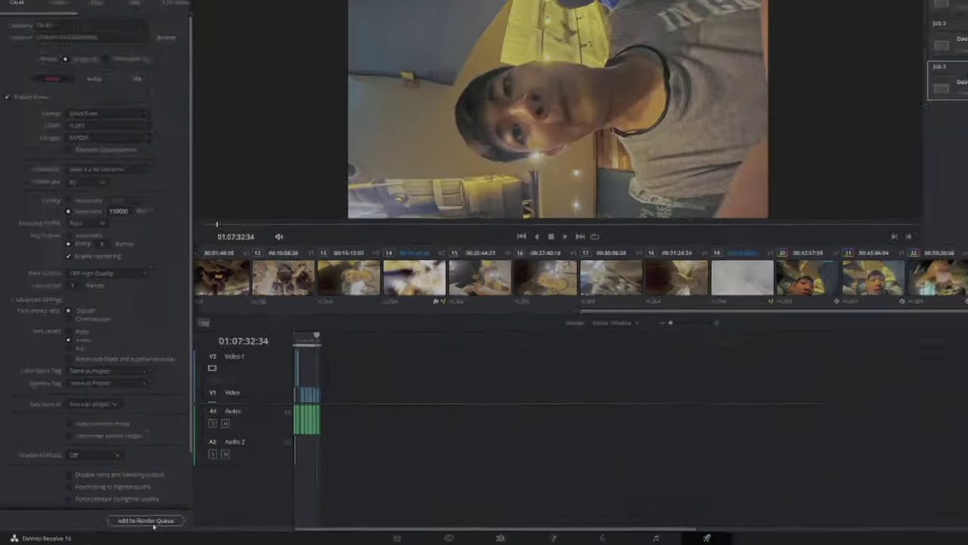
pyautogui.click(127, 523)
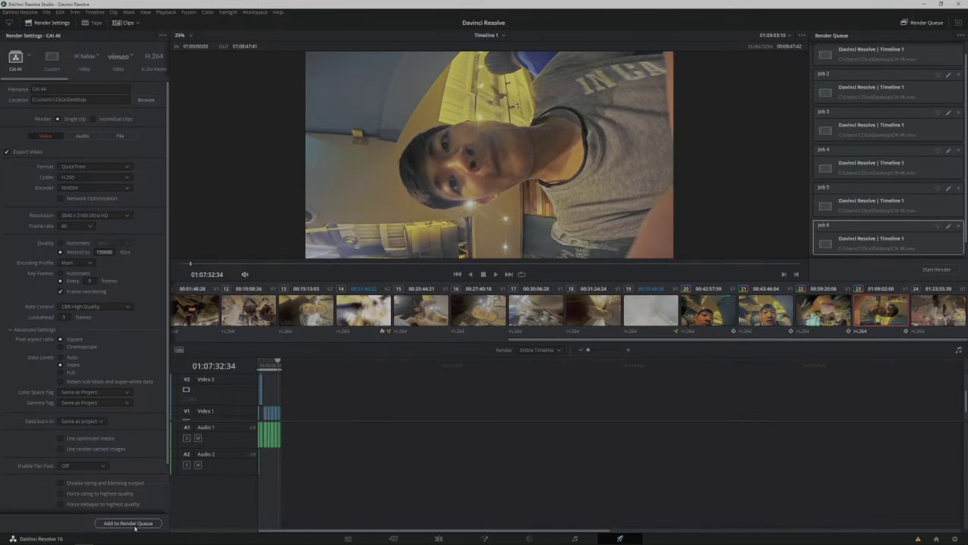